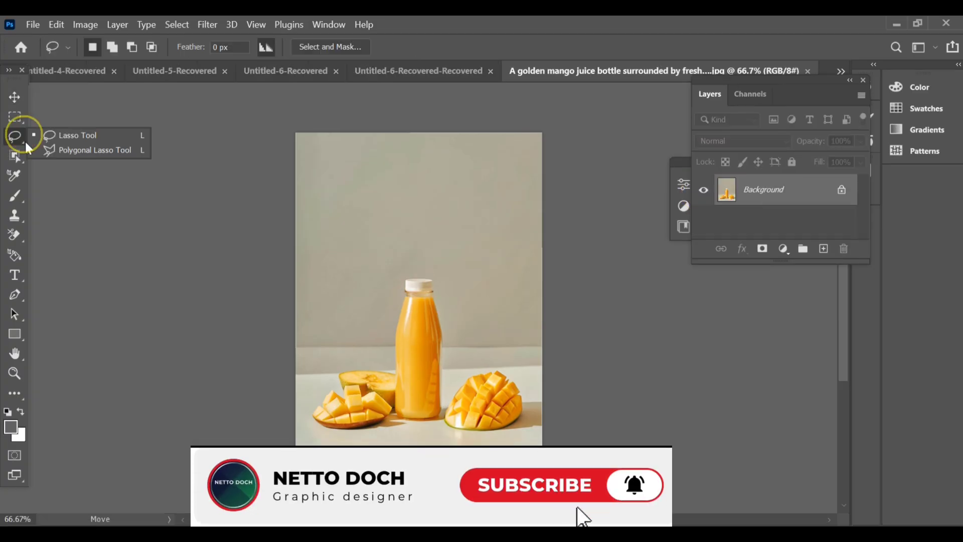
- Trace a lasso around the juice bottle from cap to base with the Object Selection Tool
click(15, 155)
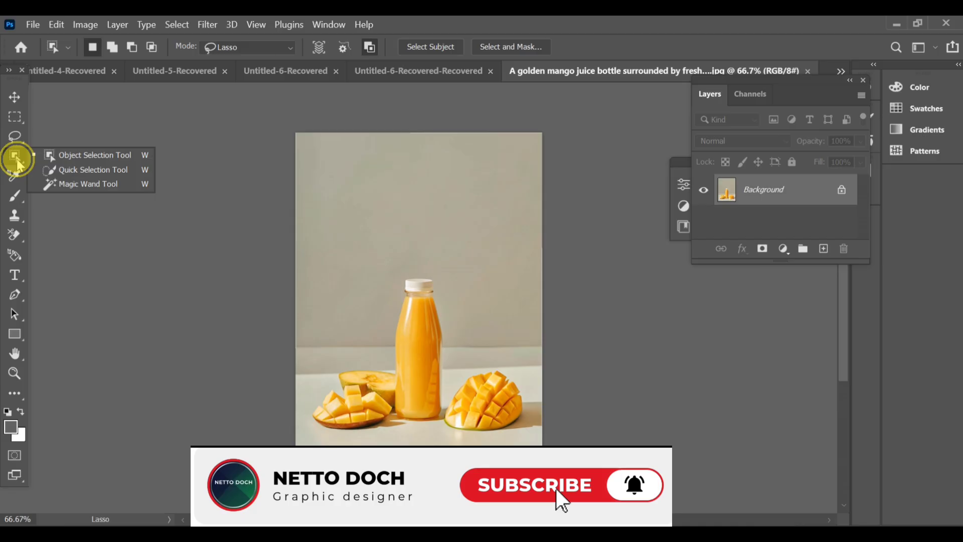
click(75, 149)
mouse_move(415, 271)
mouse_down()
mouse_move(394, 415)
mouse_move(432, 426)
mouse_up()
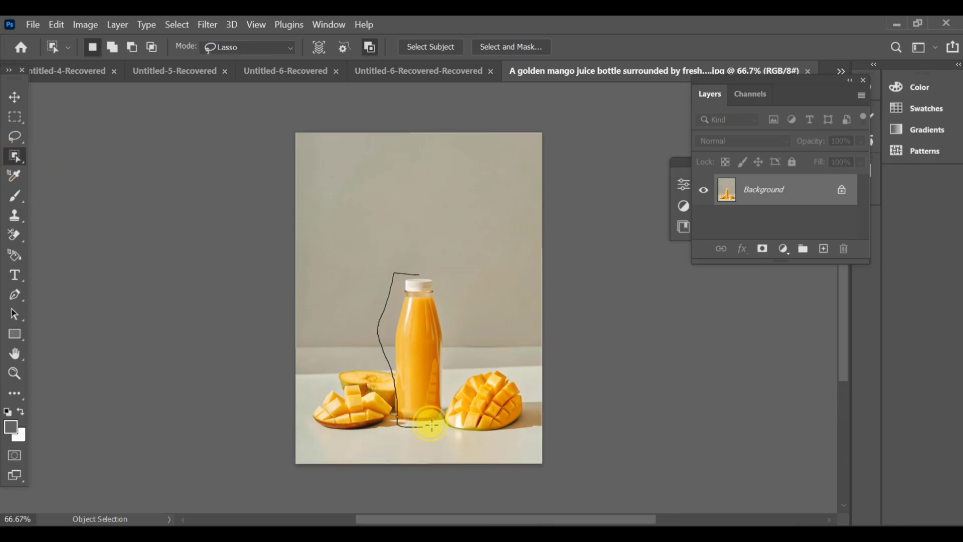
mouse_move(450, 388)
mouse_down()
mouse_move(459, 271)
mouse_move(417, 271)
mouse_move(421, 256)
mouse_up()
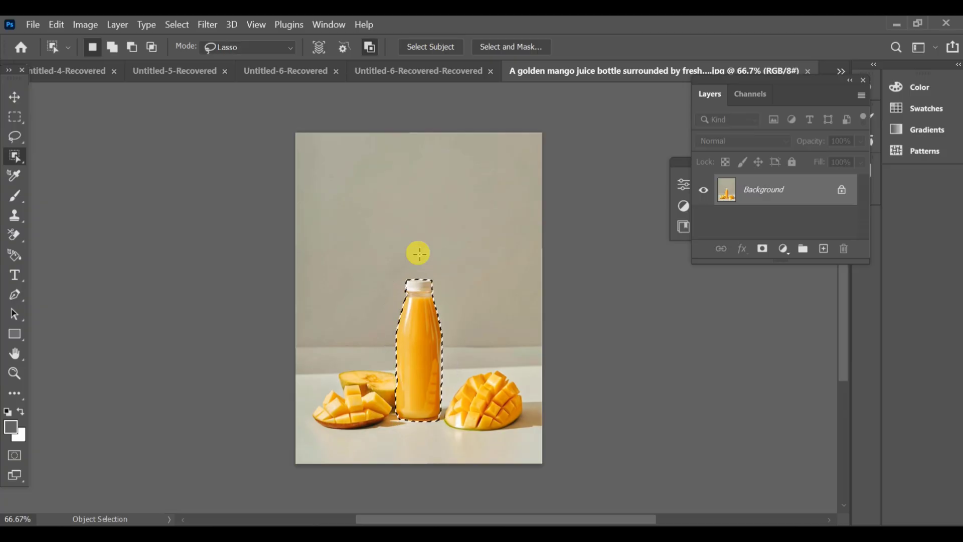
- Copy the selected bottle from the Background onto a new Layer 1 with Ctrl+J
click(796, 199)
key(ctrl+j)
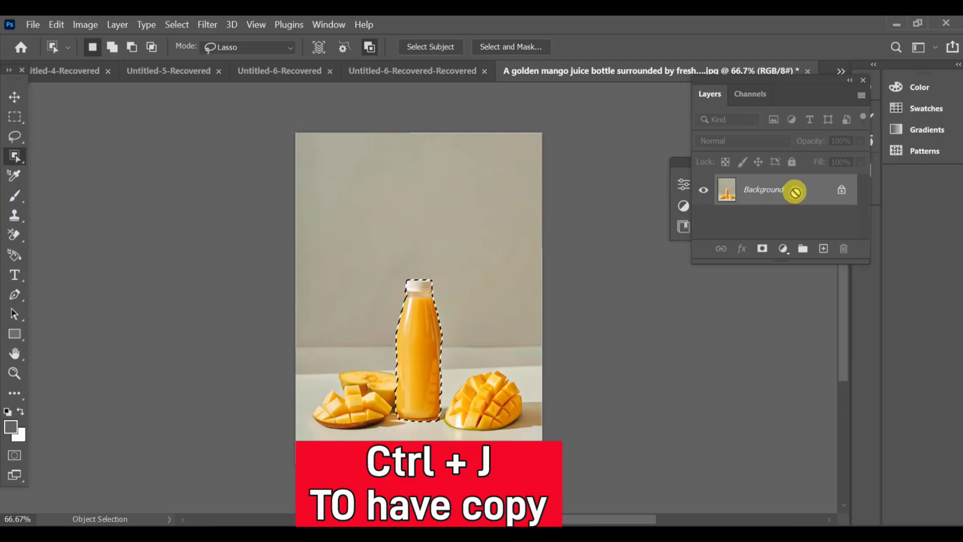
key(ctrl+j)
- Convert Layer 1 into a smart object
right_click(745, 202)
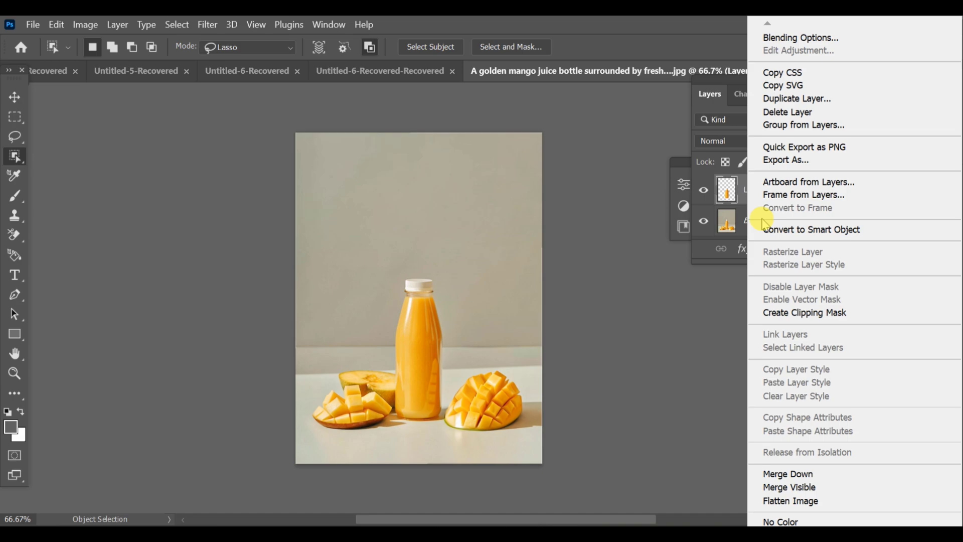
click(811, 230)
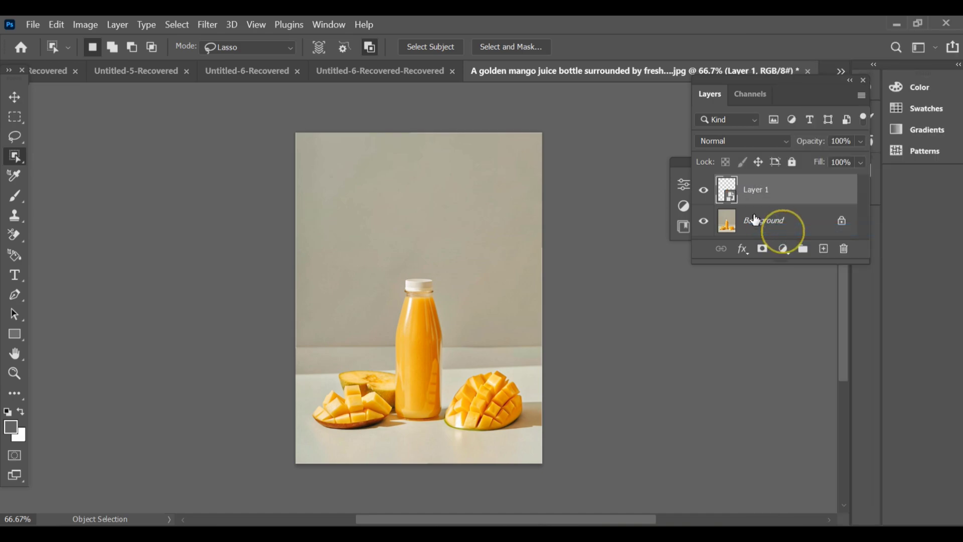
click(15, 97)
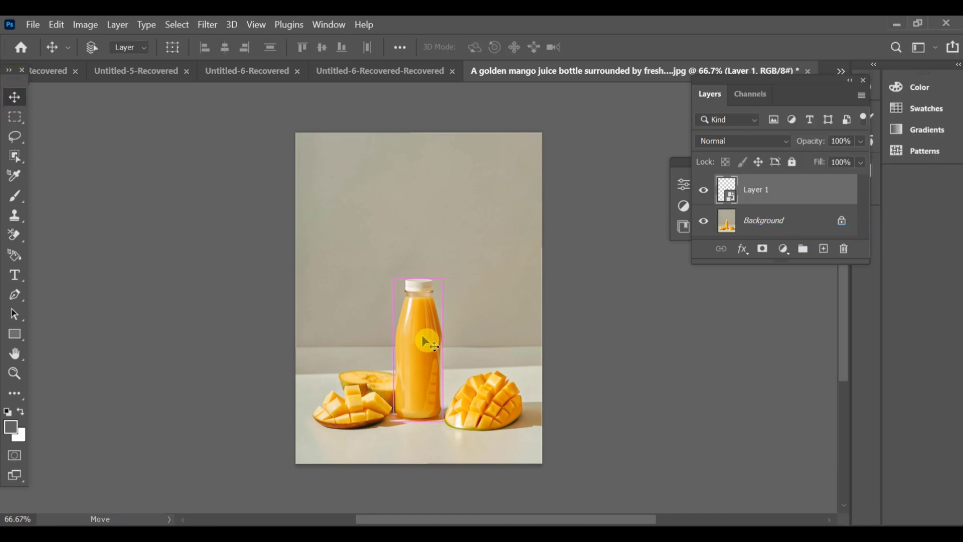
- Put the bottle layer into Warp mode through Free Transform
key(ctrl+t)
right_click(440, 327)
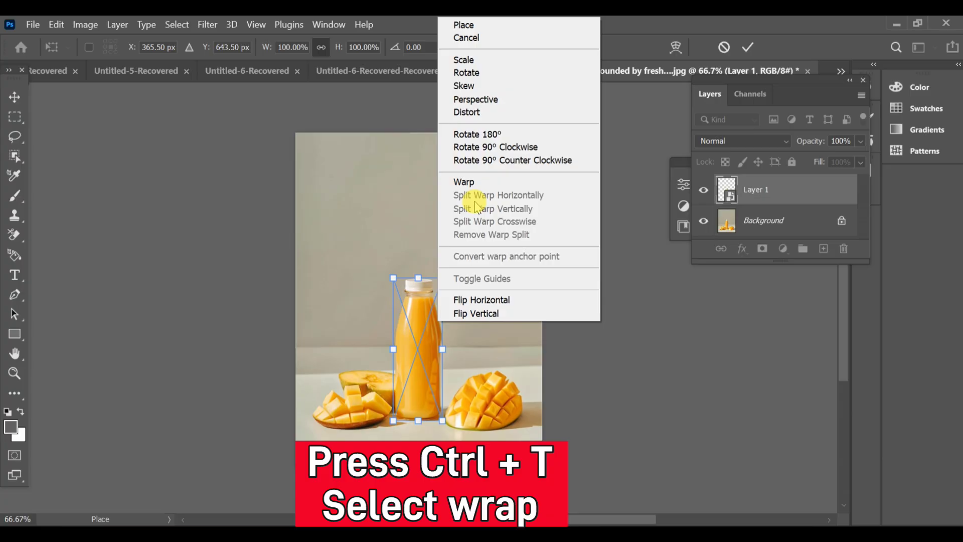
click(464, 183)
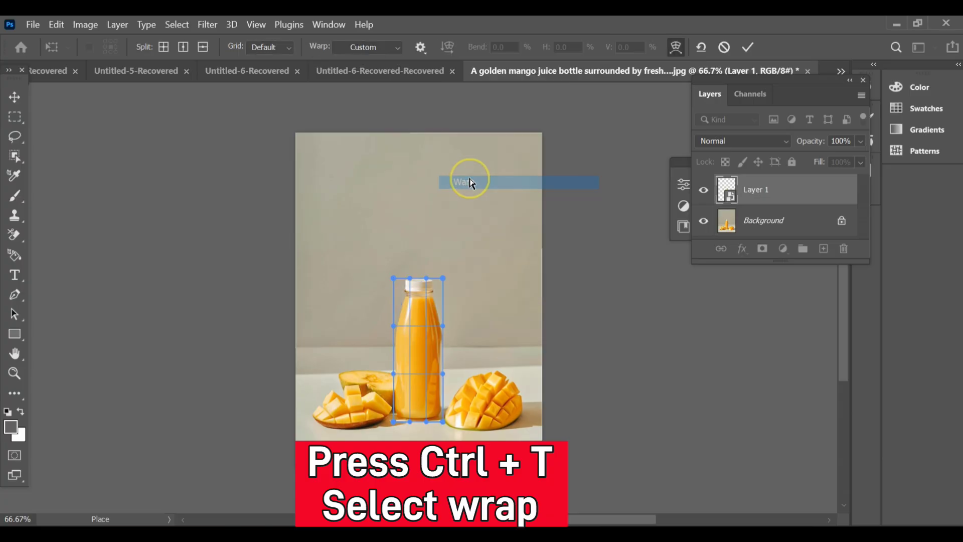
- Add a horizontal split to the warp grid across the lower bottle
click(204, 48)
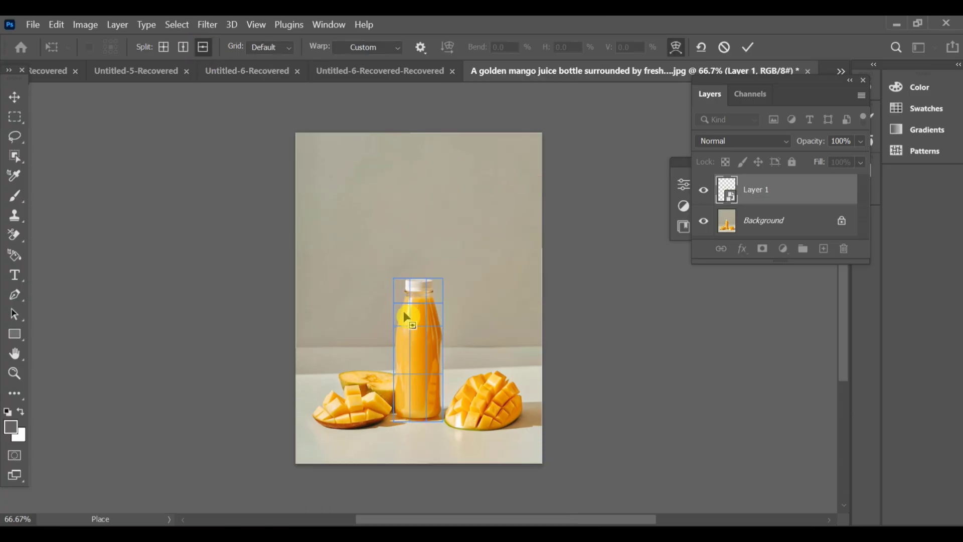
click(403, 364)
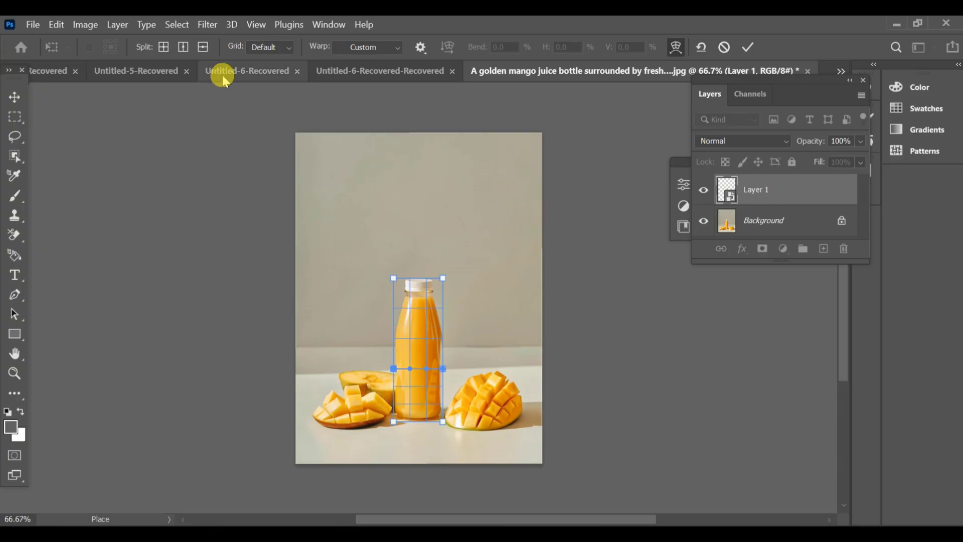
click(202, 47)
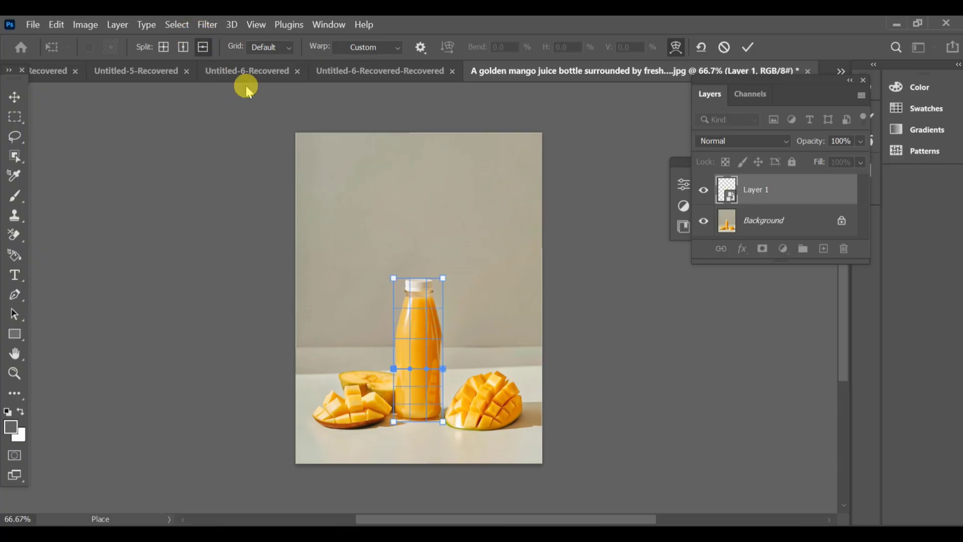
- Split the warp grid at the shoulders and drag the upper warp points upward
click(410, 327)
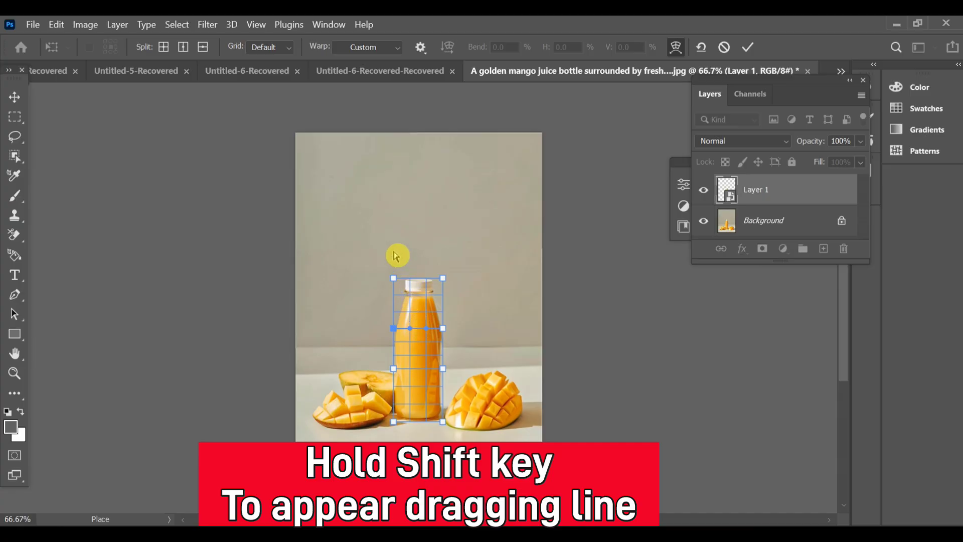
drag(382, 250, 457, 335)
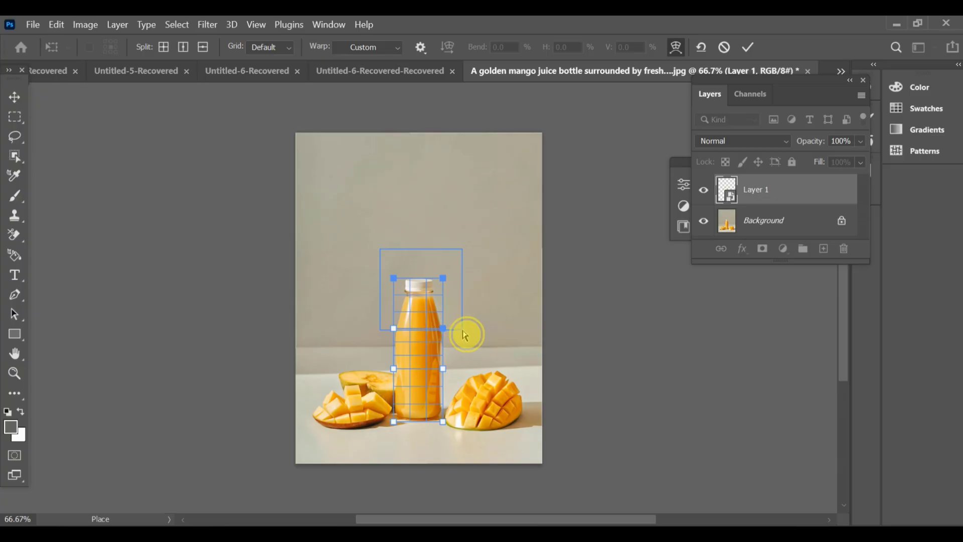
mouse_move(465, 334)
mouse_down()
mouse_move(472, 351)
mouse_move(458, 359)
mouse_up()
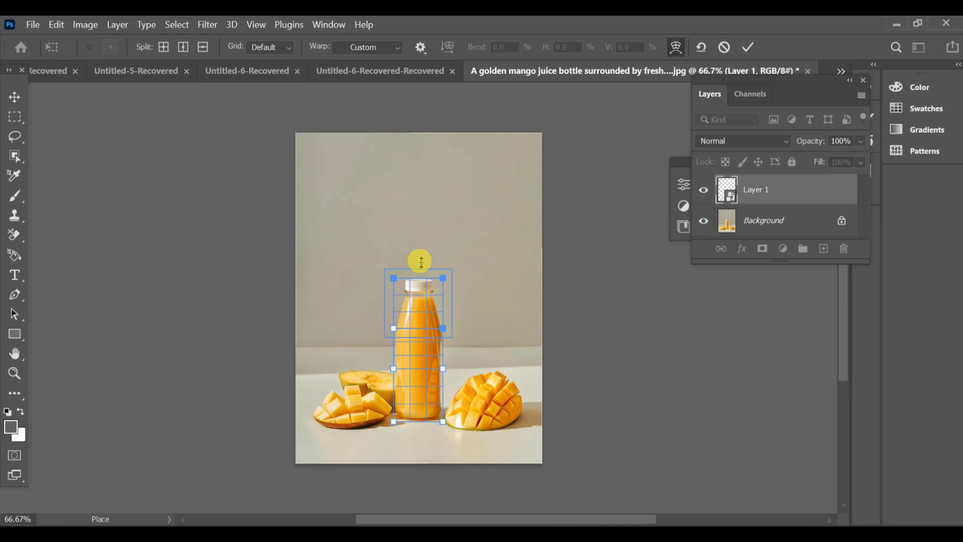
mouse_move(420, 255)
mouse_down()
mouse_move(418, 209)
mouse_move(414, 223)
mouse_up()
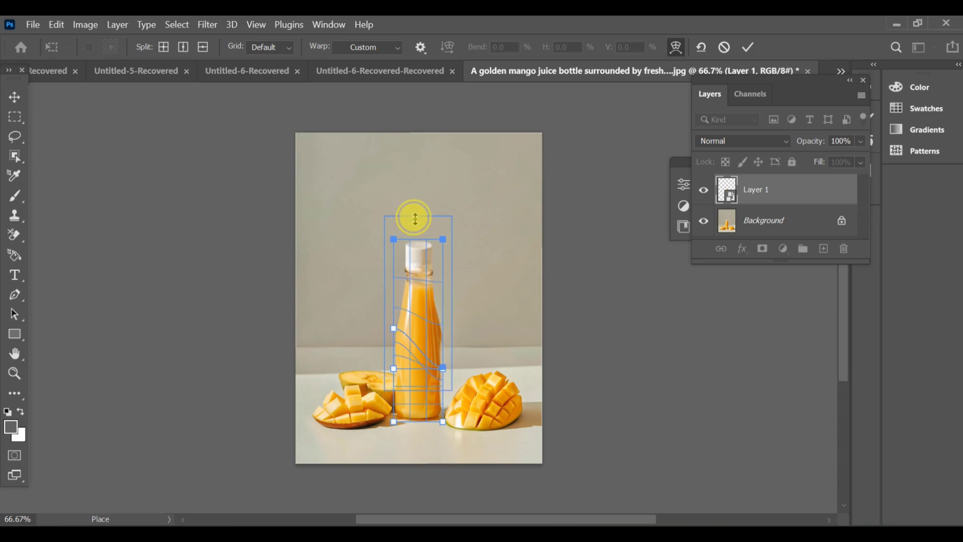
- Commit the warp with the options-bar checkmark
click(748, 47)
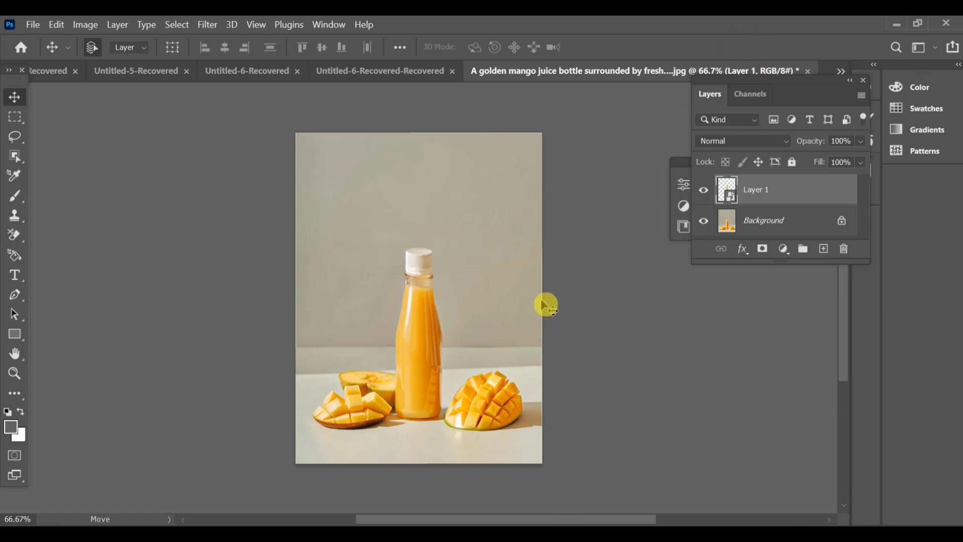